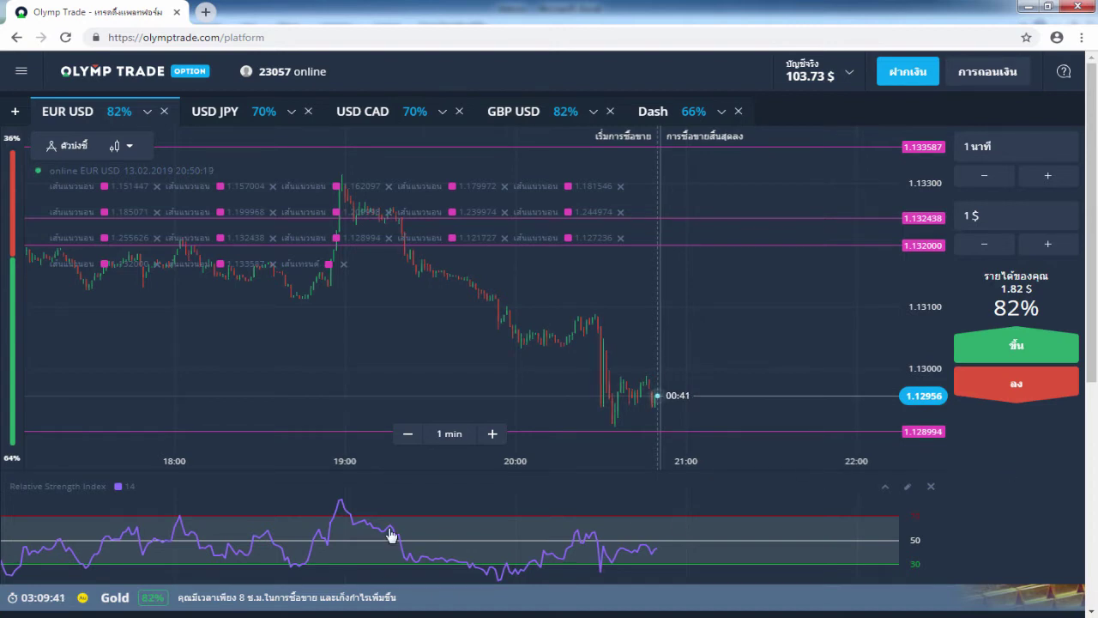
# Switch to the History workbook in Excel and examine the first days' capital cells and the 3% formula in row 2.
pyautogui.hotkey('alt', 'Tab')
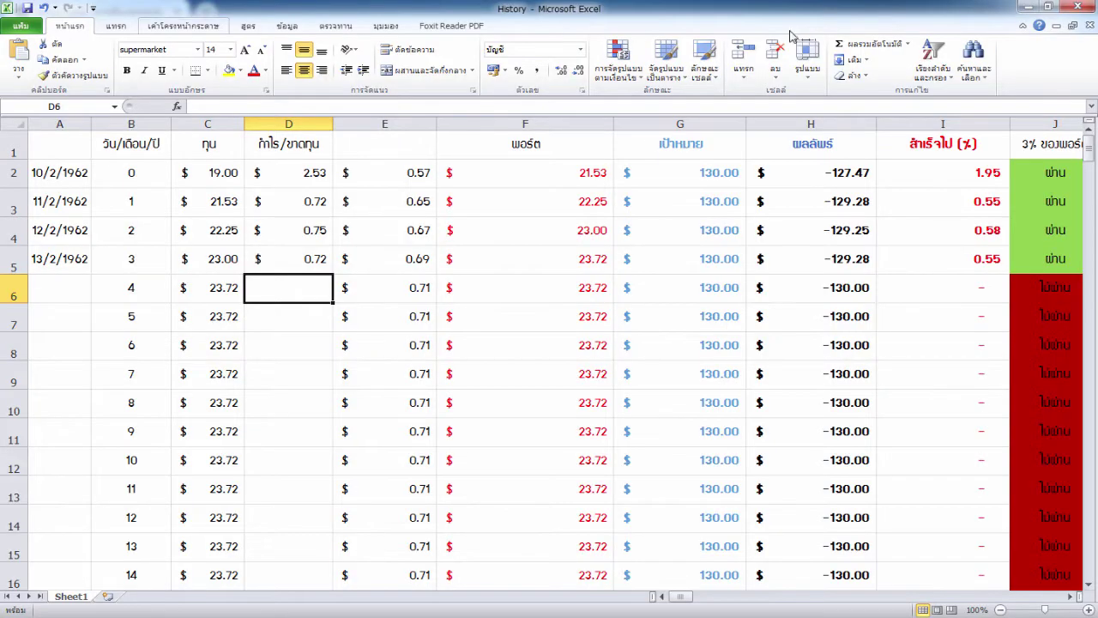
pyautogui.click(239, 178)
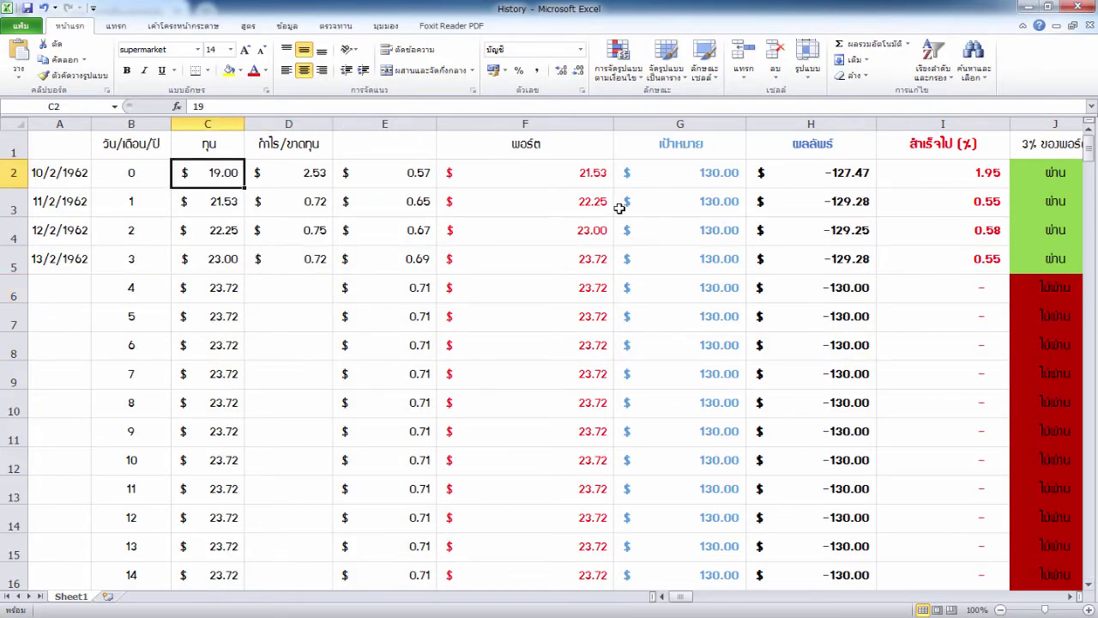
pyautogui.click(199, 213)
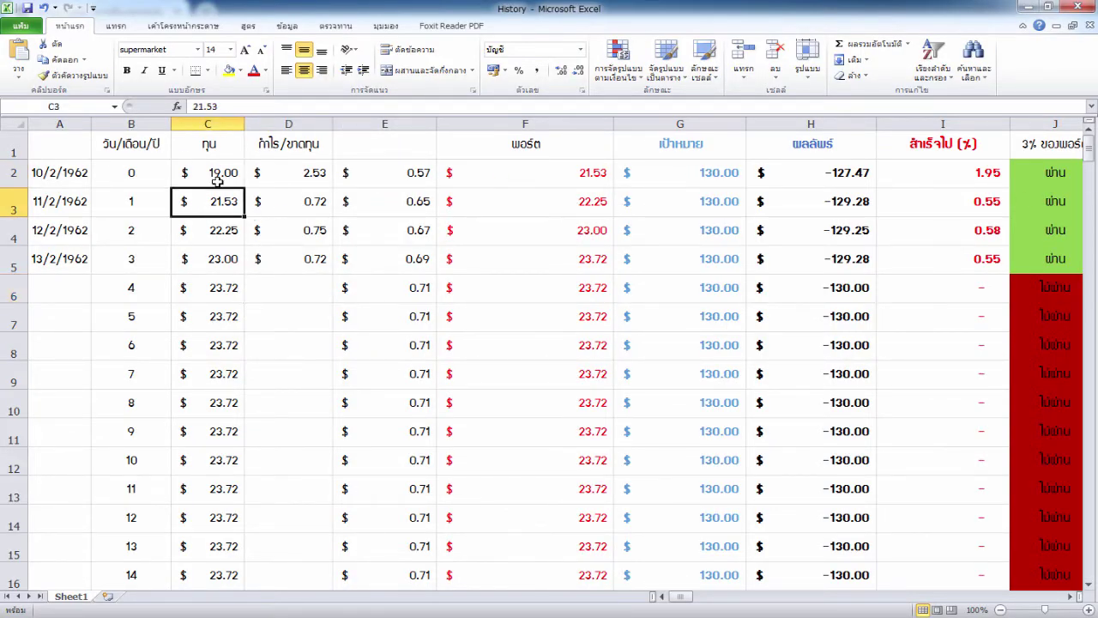
pyautogui.click(218, 181)
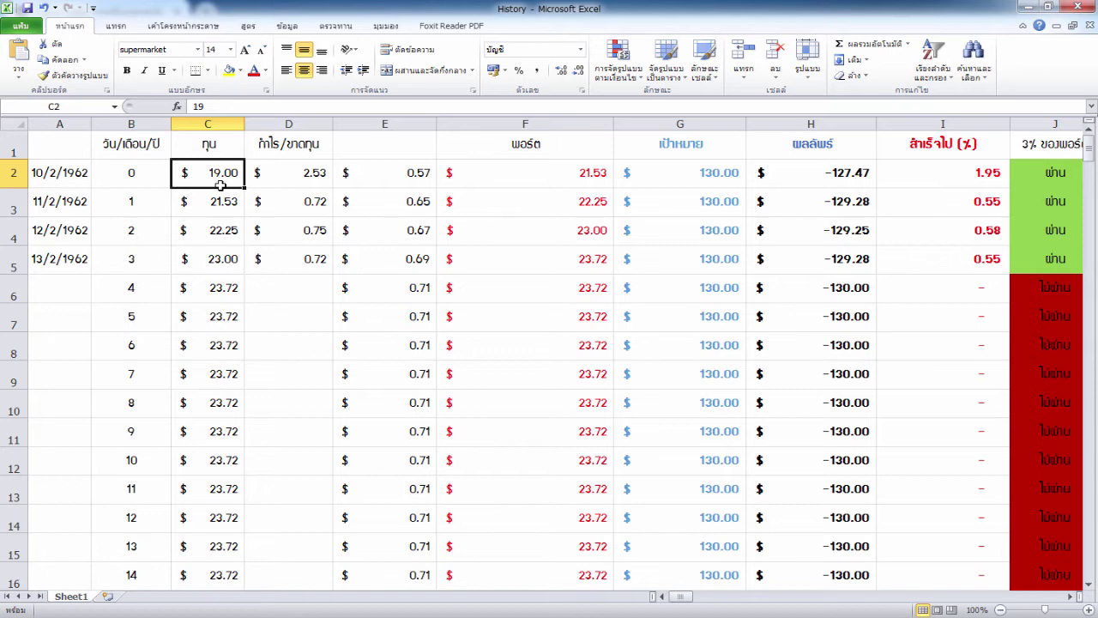
pyautogui.click(370, 181)
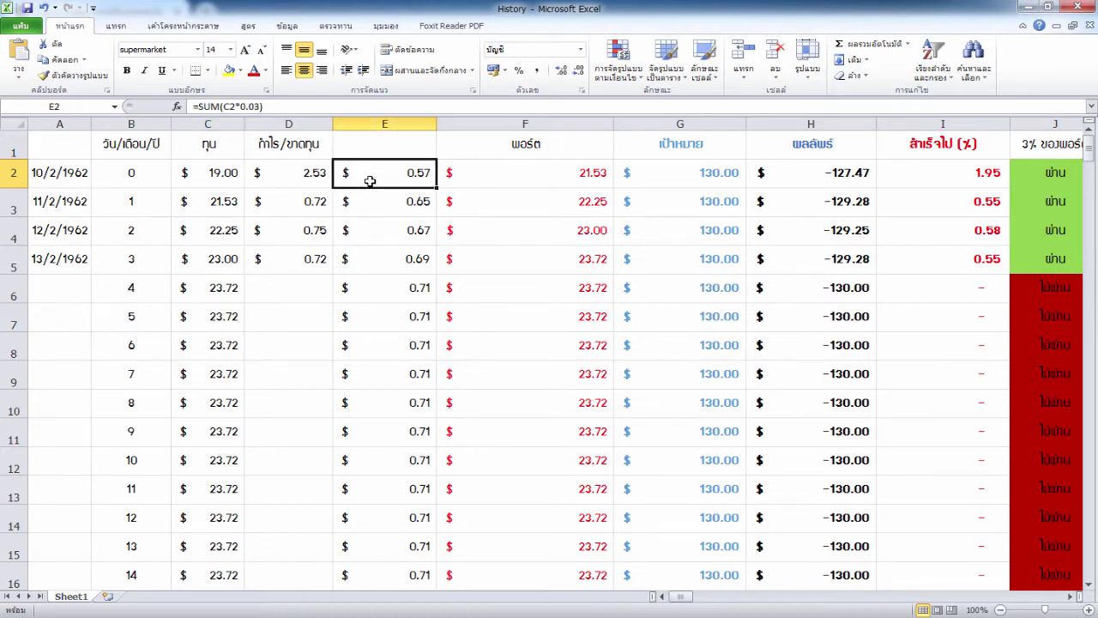
pyautogui.click(232, 175)
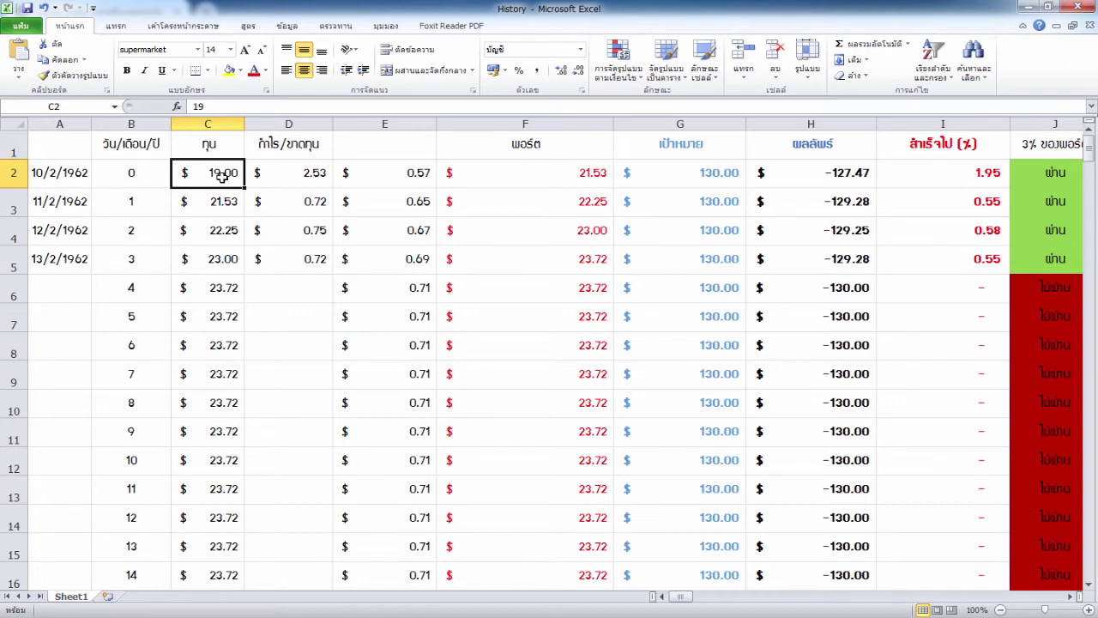
pyautogui.click(386, 178)
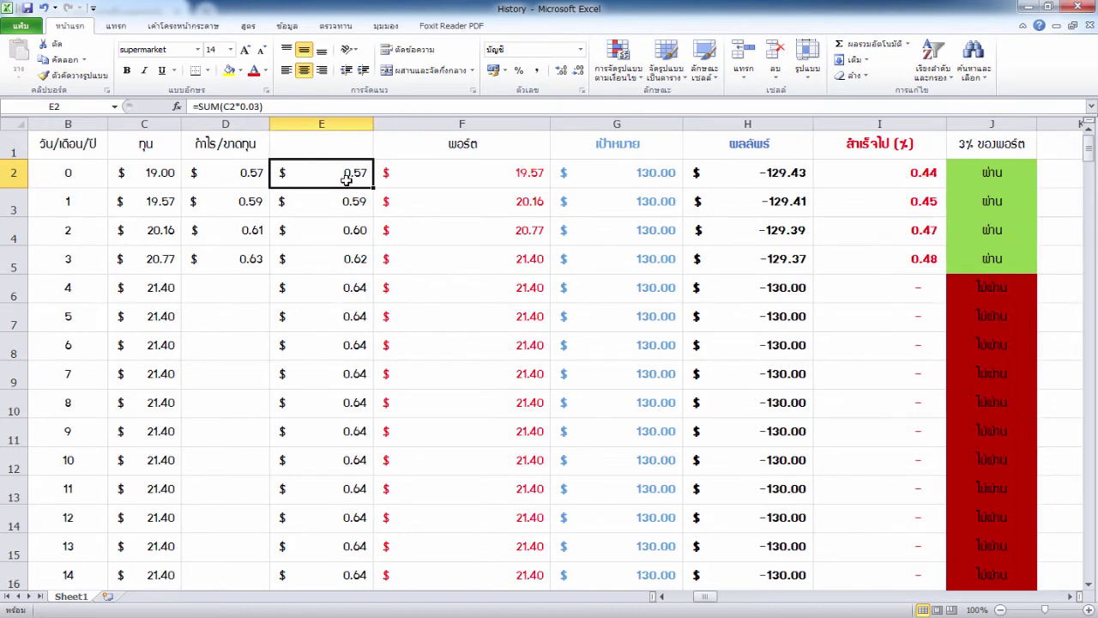
# Examine how the capital and profit/loss cells in row 2 feed the 3% amount and the portfolio formula.
pyautogui.click(257, 176)
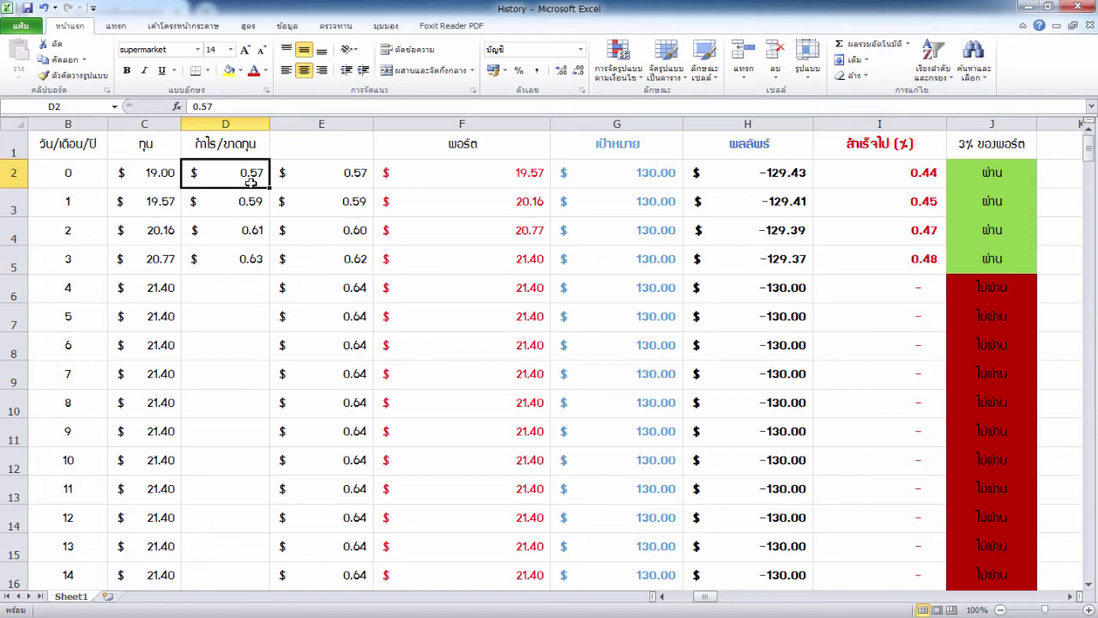
pyautogui.click(167, 182)
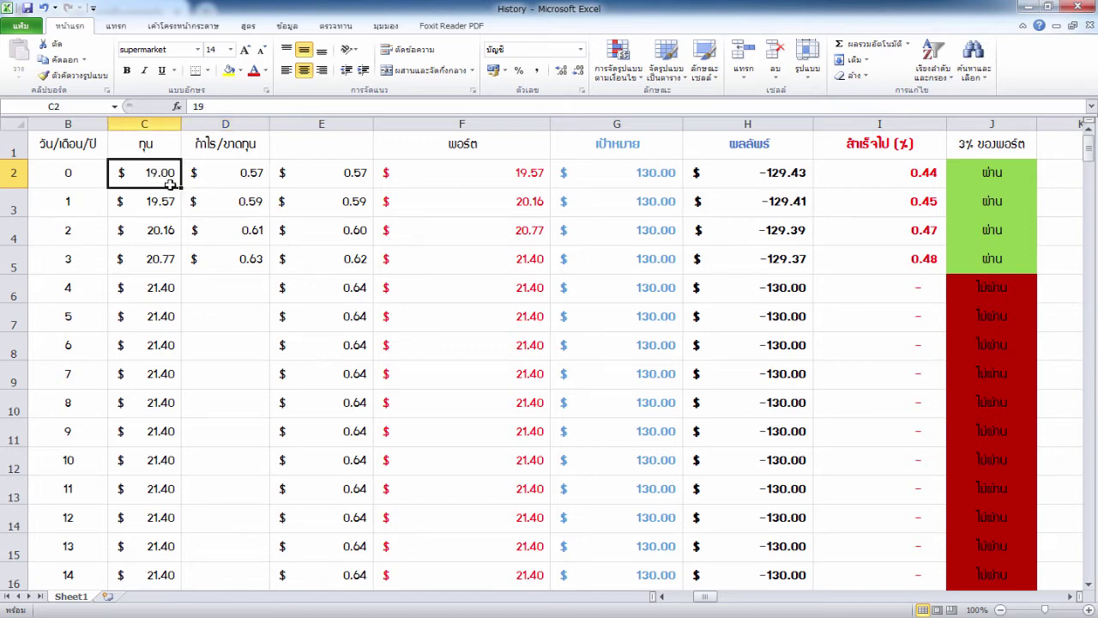
pyautogui.click(214, 183)
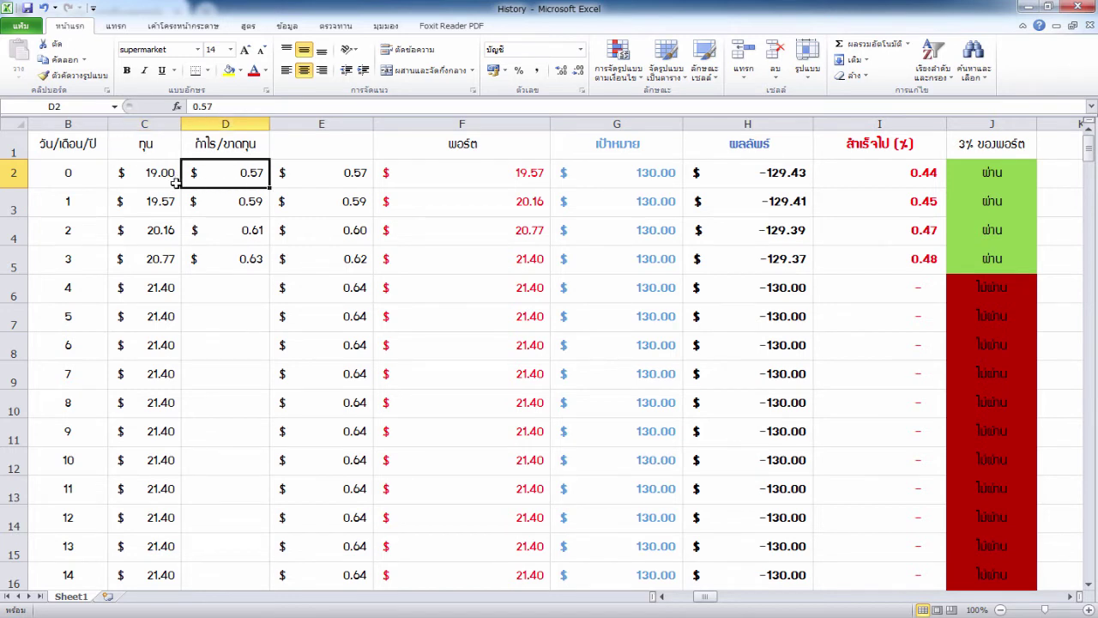
pyautogui.click(511, 179)
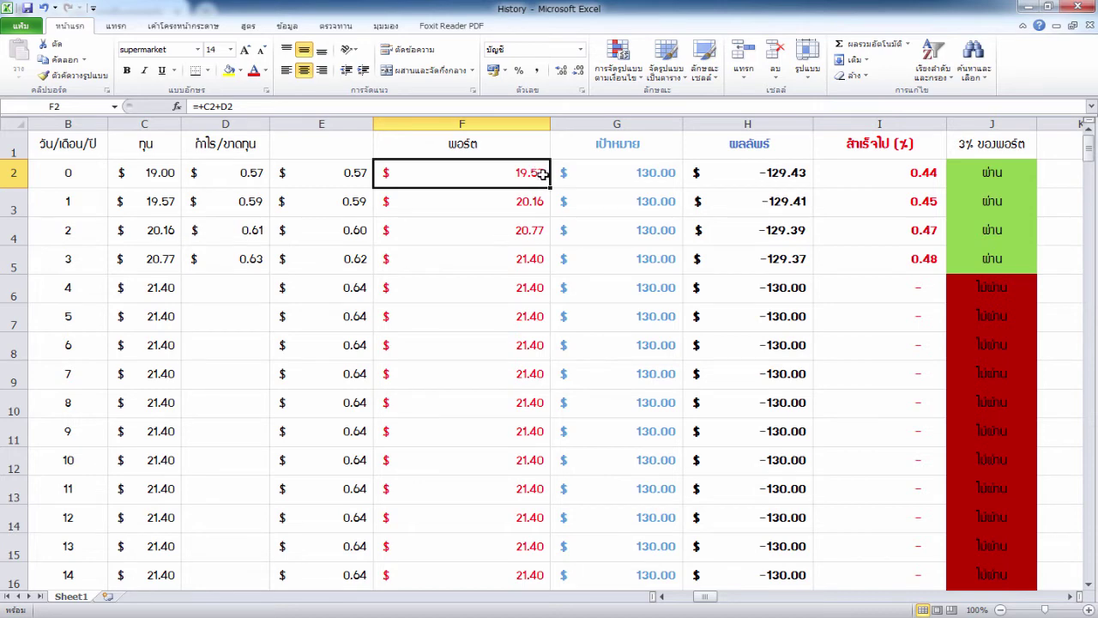
pyautogui.click(240, 175)
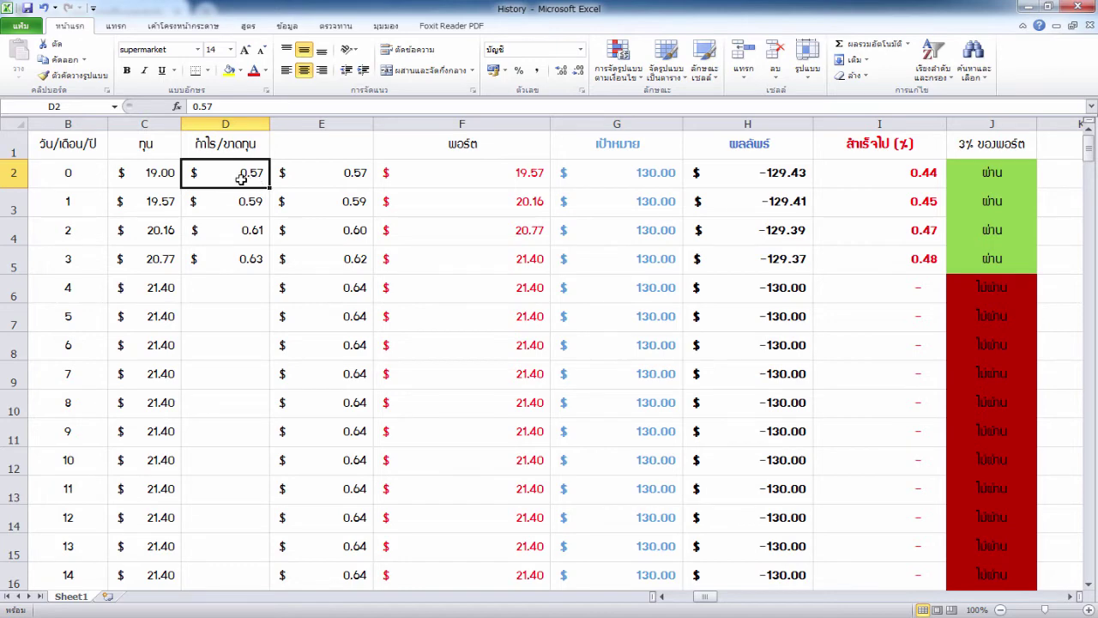
pyautogui.click(346, 175)
pyautogui.click(256, 177)
pyautogui.click(524, 179)
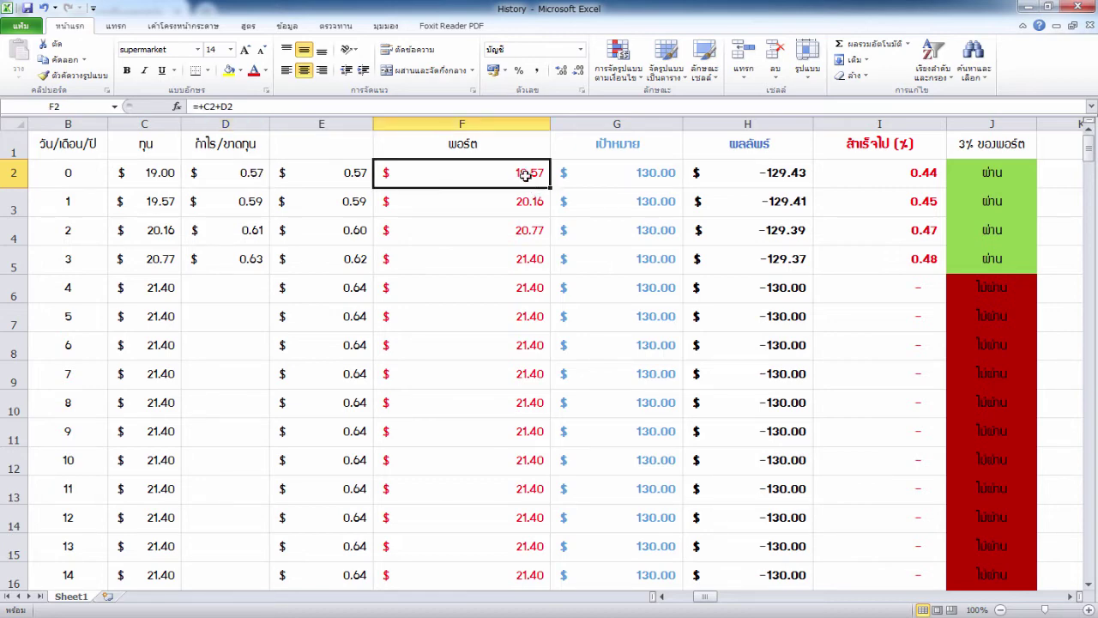
# Examine the day 1 capital, profit/loss, 3% amount and portfolio cells in row 3, ending on the day 3 capital cell.
pyautogui.click(145, 209)
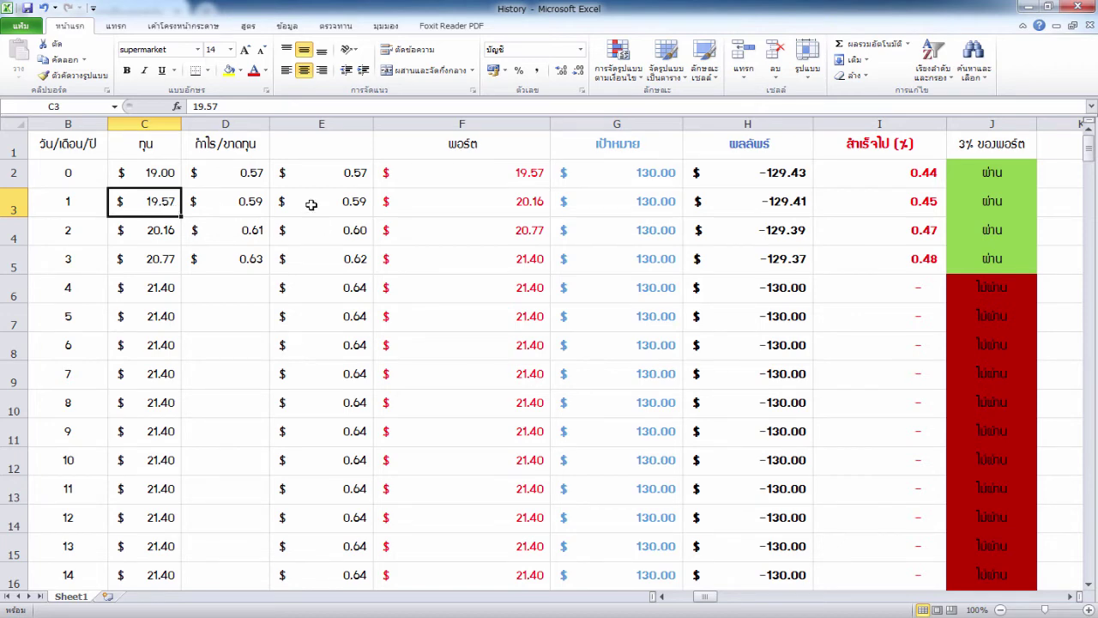
pyautogui.click(348, 202)
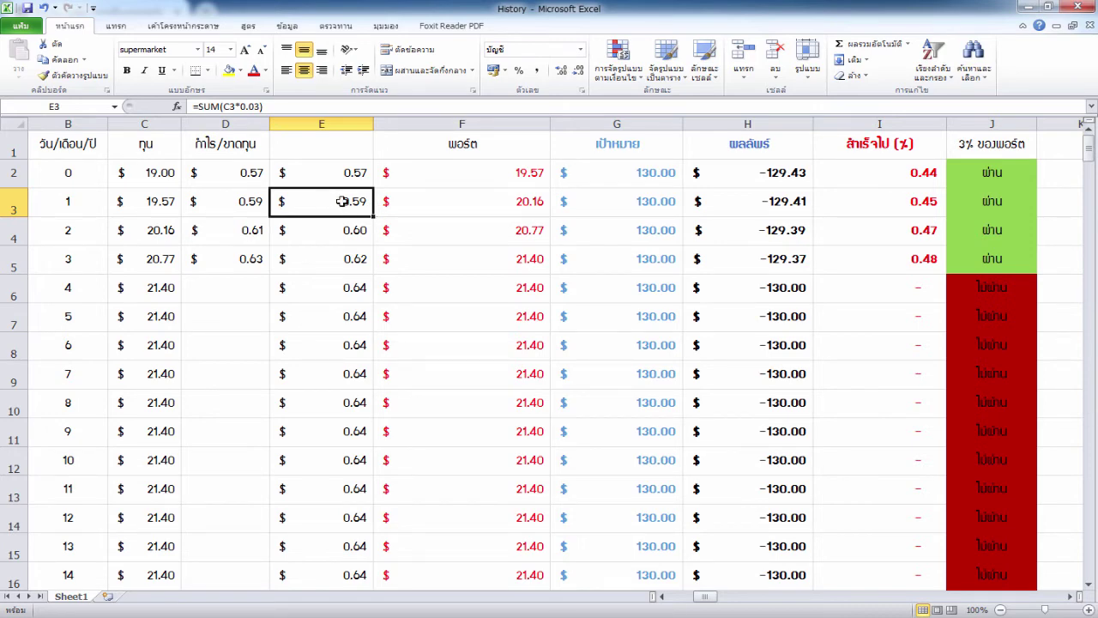
pyautogui.click(230, 203)
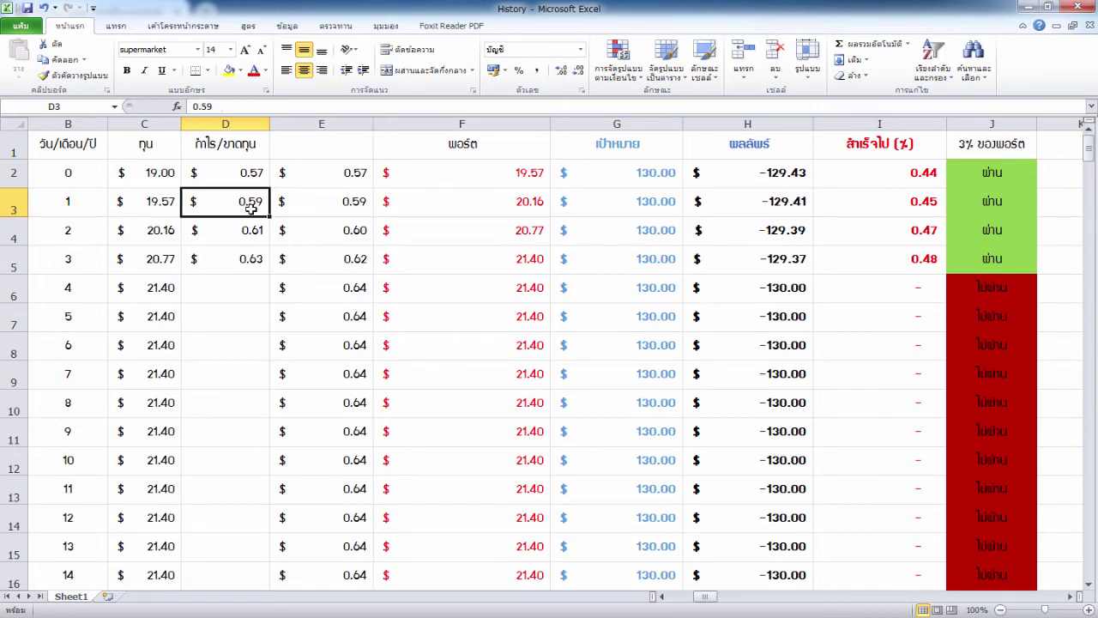
pyautogui.click(361, 207)
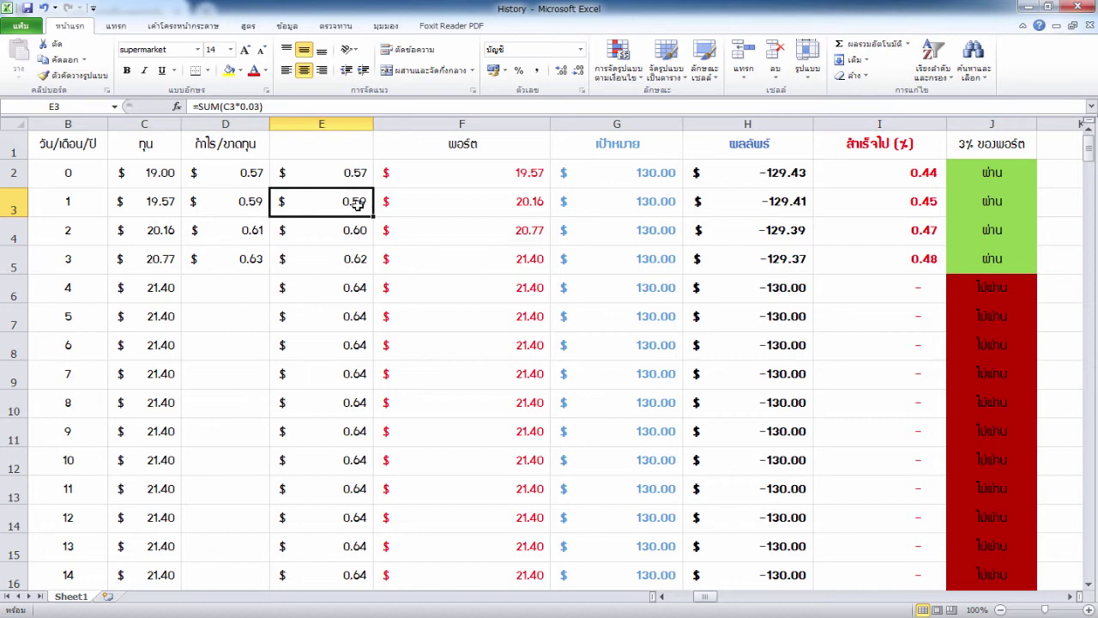
pyautogui.click(224, 206)
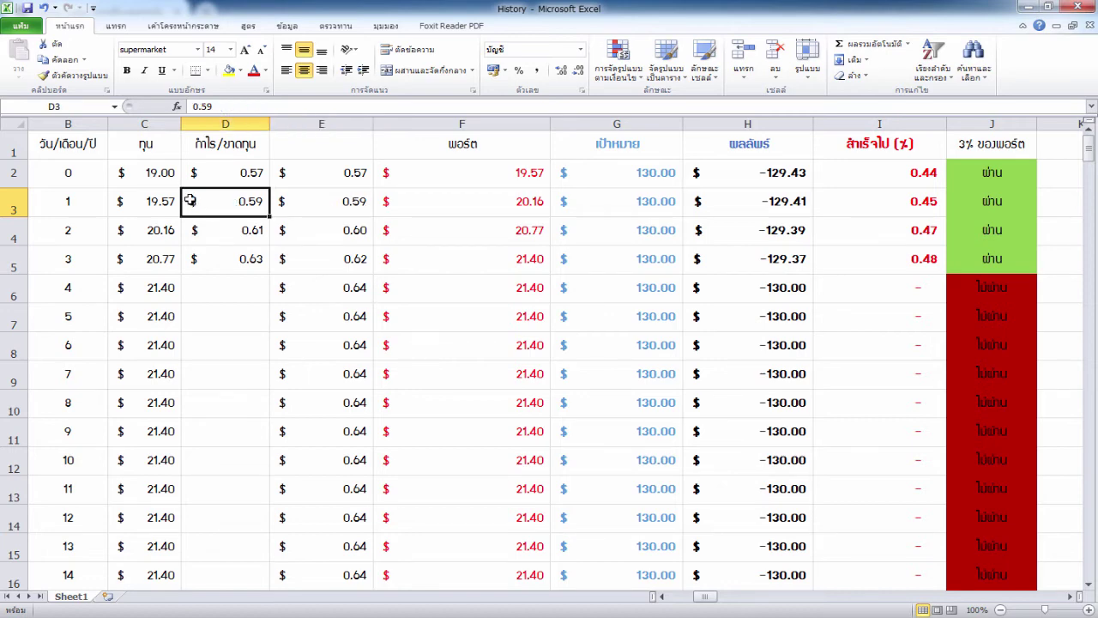
pyautogui.click(146, 203)
pyautogui.click(326, 203)
pyautogui.click(439, 199)
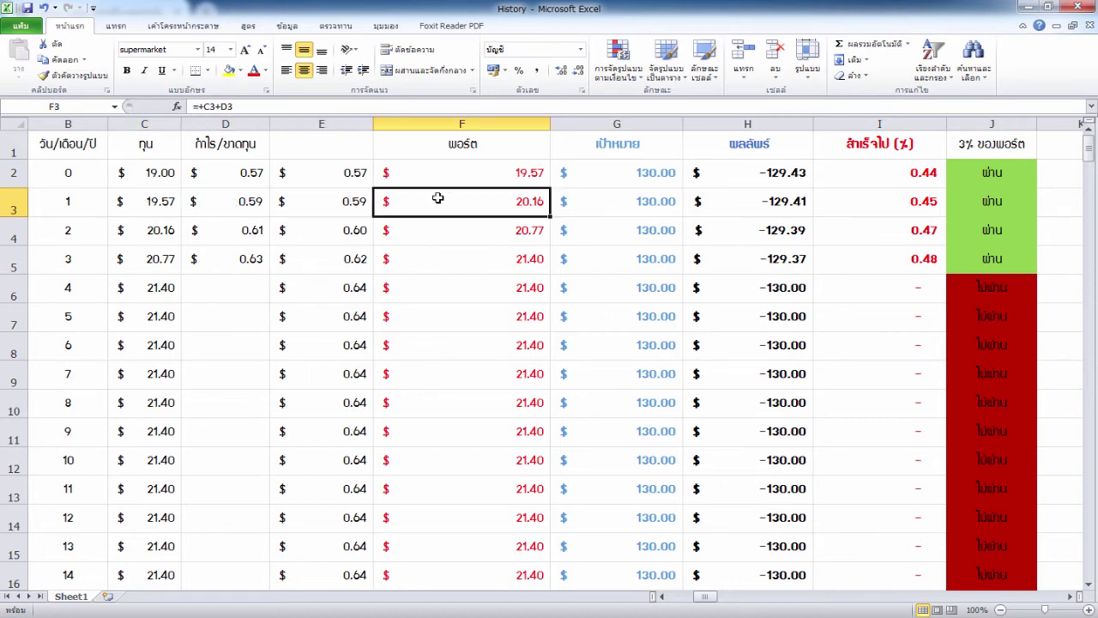
pyautogui.click(189, 200)
pyautogui.click(146, 204)
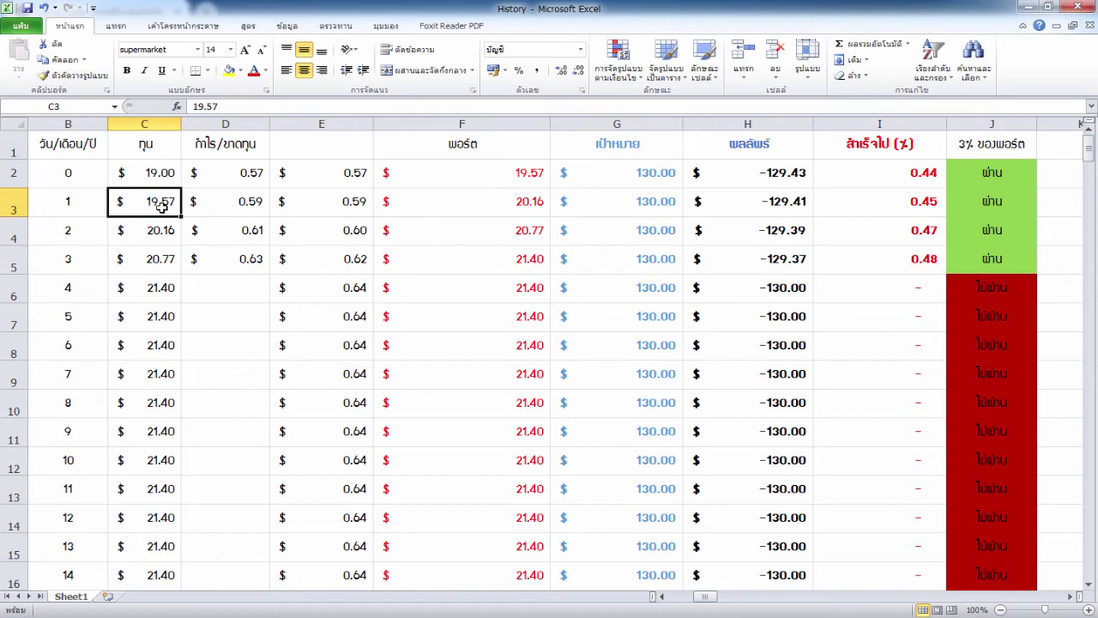
pyautogui.click(329, 203)
pyautogui.click(433, 198)
pyautogui.click(159, 259)
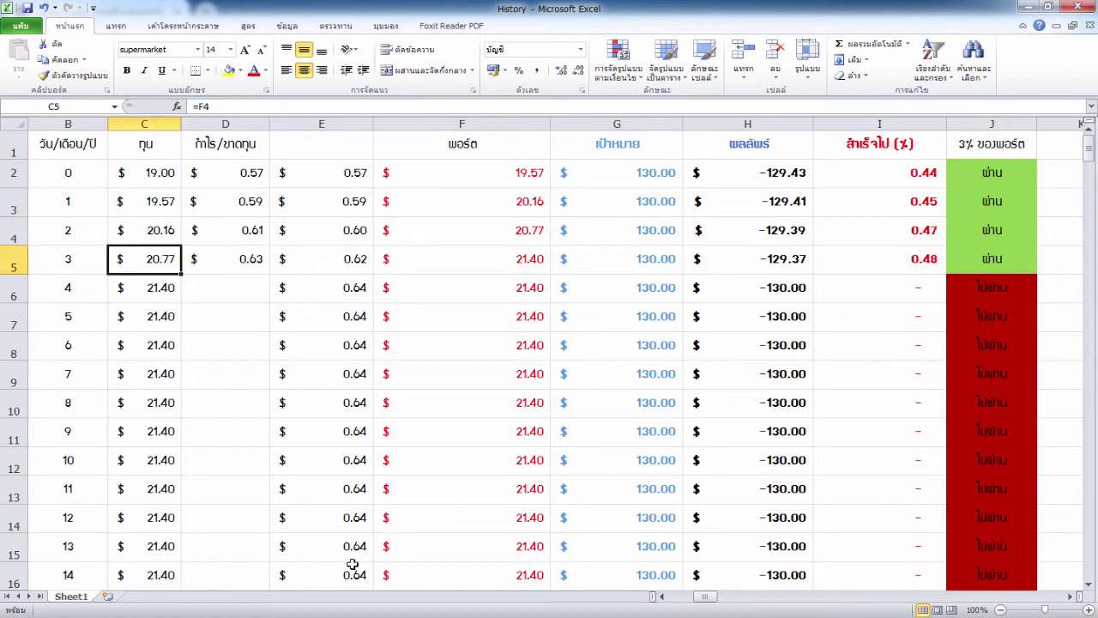
# Switch to the History 3% file in Notepad, view the end of its day list and shrink the window from full screen.
pyautogui.hotkey('alt', 'Tab')
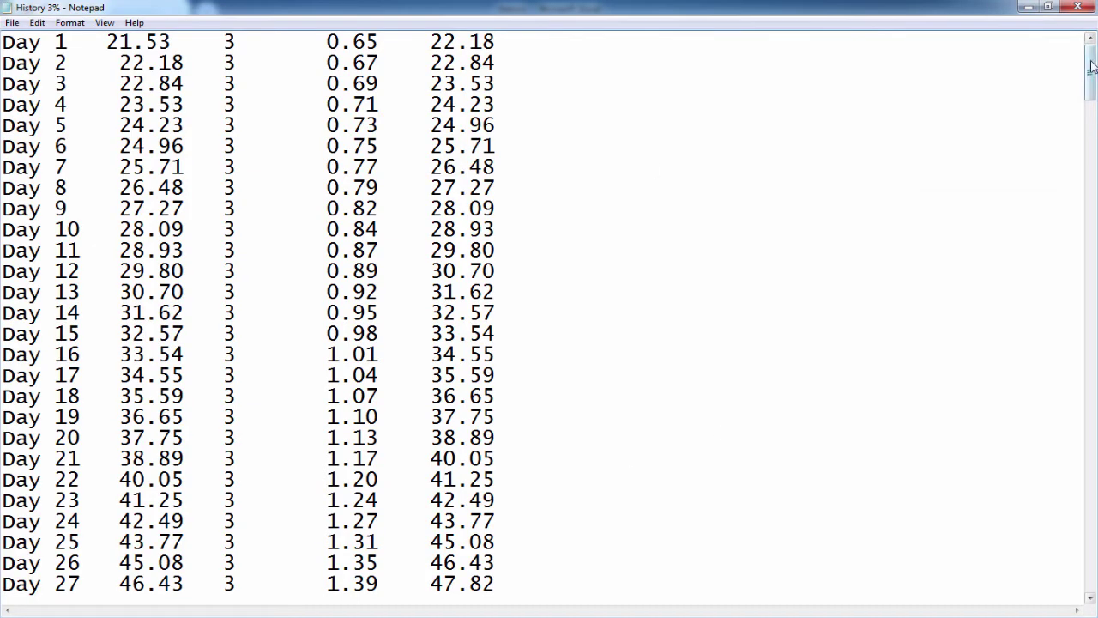
pyautogui.moveTo(1090, 65); pyautogui.dragTo(1096, 614)
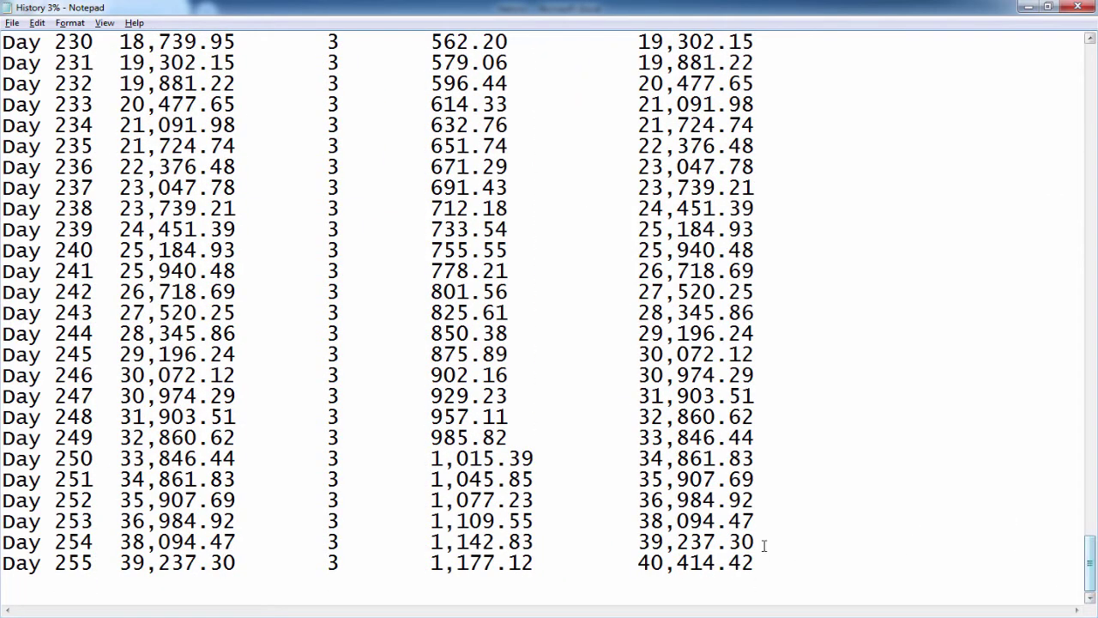
pyautogui.click(1048, 7)
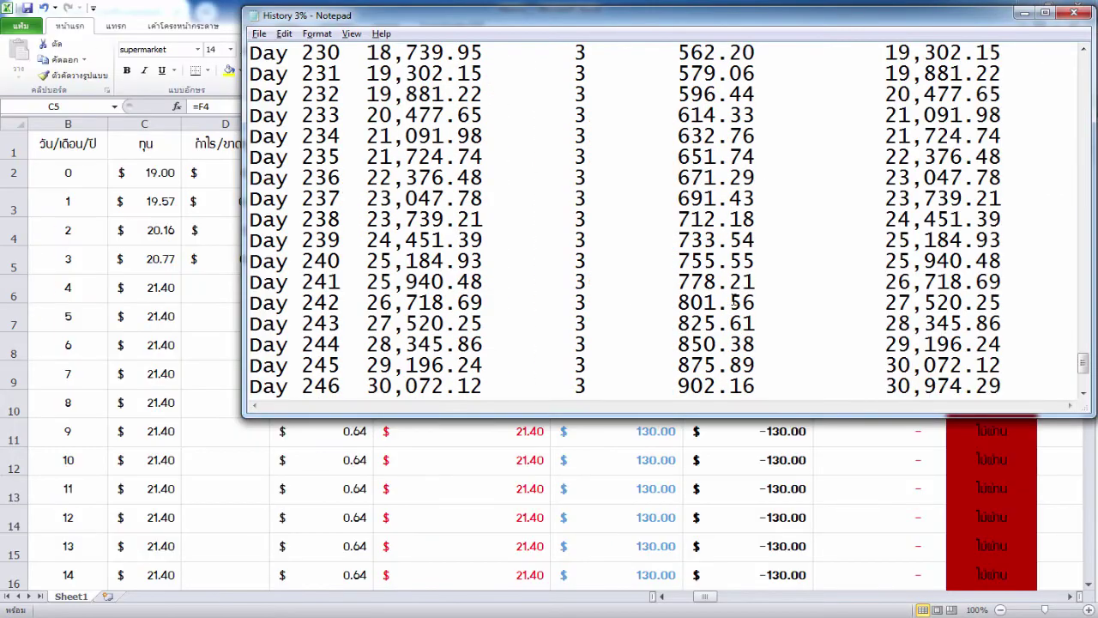
pyautogui.moveTo(1084, 363); pyautogui.dragTo(1084, 381)
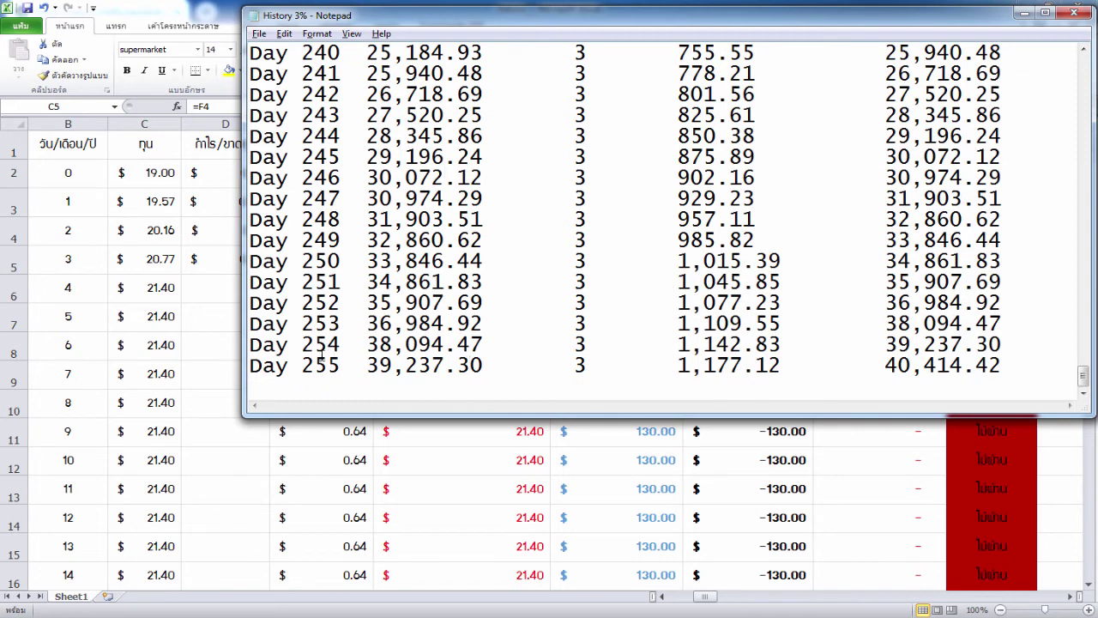
# Highlight the day label, starting capital, daily profit and final balance of the Day 255 line in turn.
pyautogui.moveTo(249, 366); pyautogui.dragTo(342, 365)
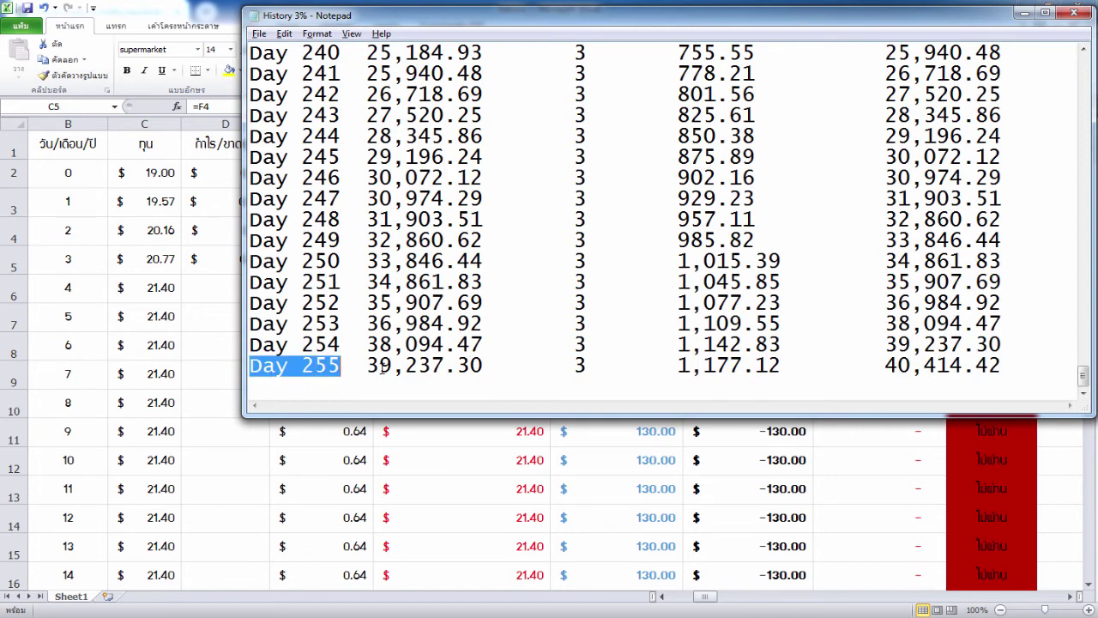
pyautogui.click(367, 365)
pyautogui.moveTo(368, 366); pyautogui.dragTo(497, 366)
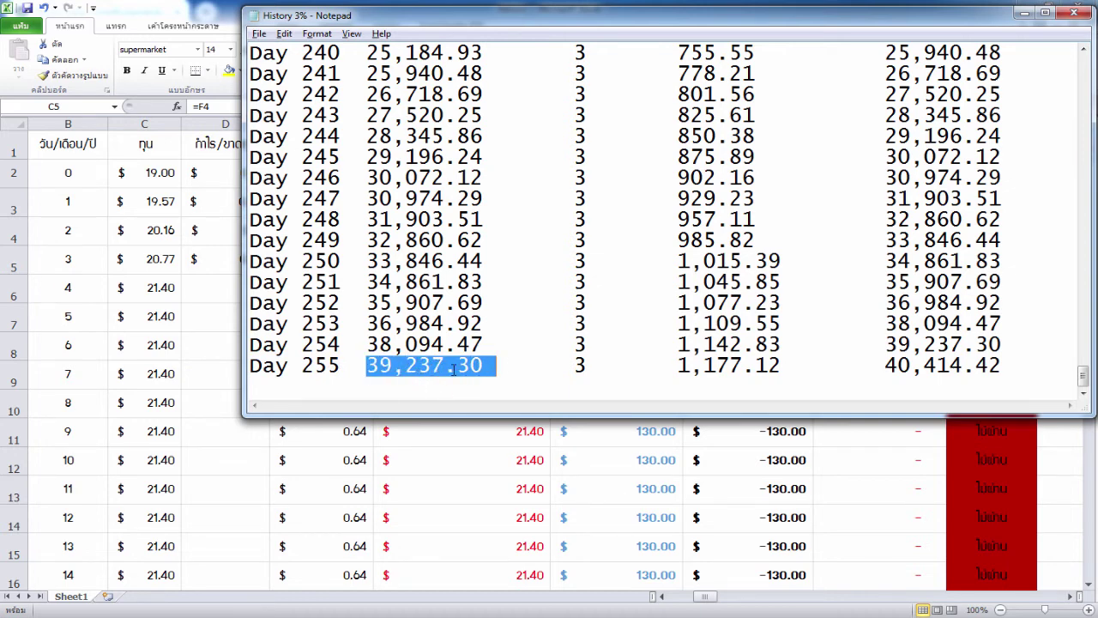
pyautogui.click(794, 367)
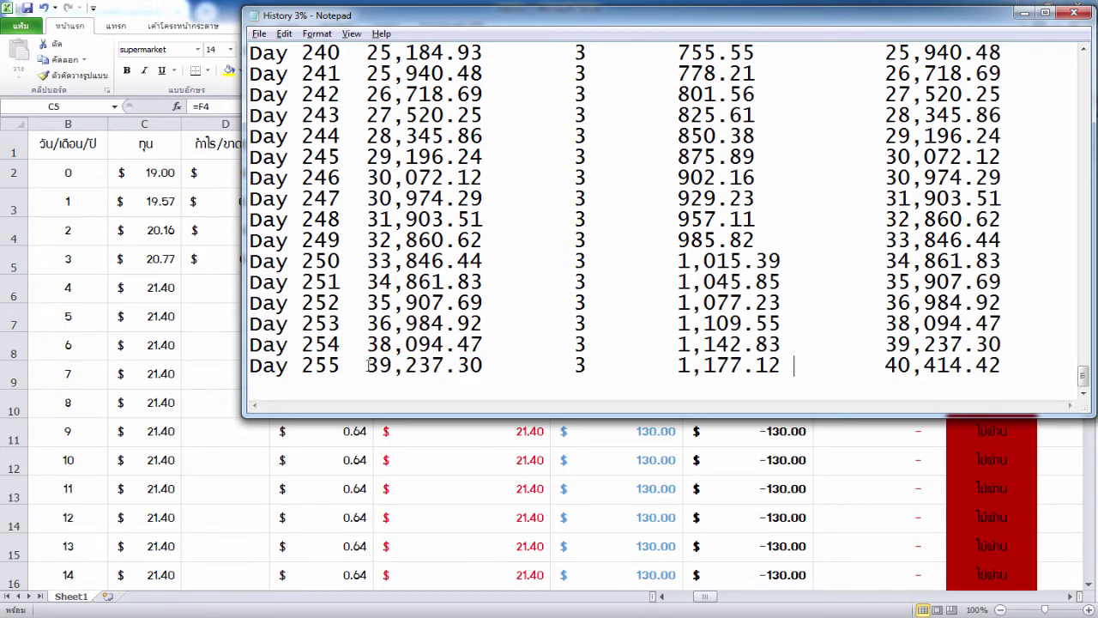
pyautogui.click(495, 365)
pyautogui.moveTo(305, 367); pyautogui.dragTo(506, 366)
pyautogui.click(680, 367)
pyautogui.moveTo(671, 367); pyautogui.dragTo(794, 366)
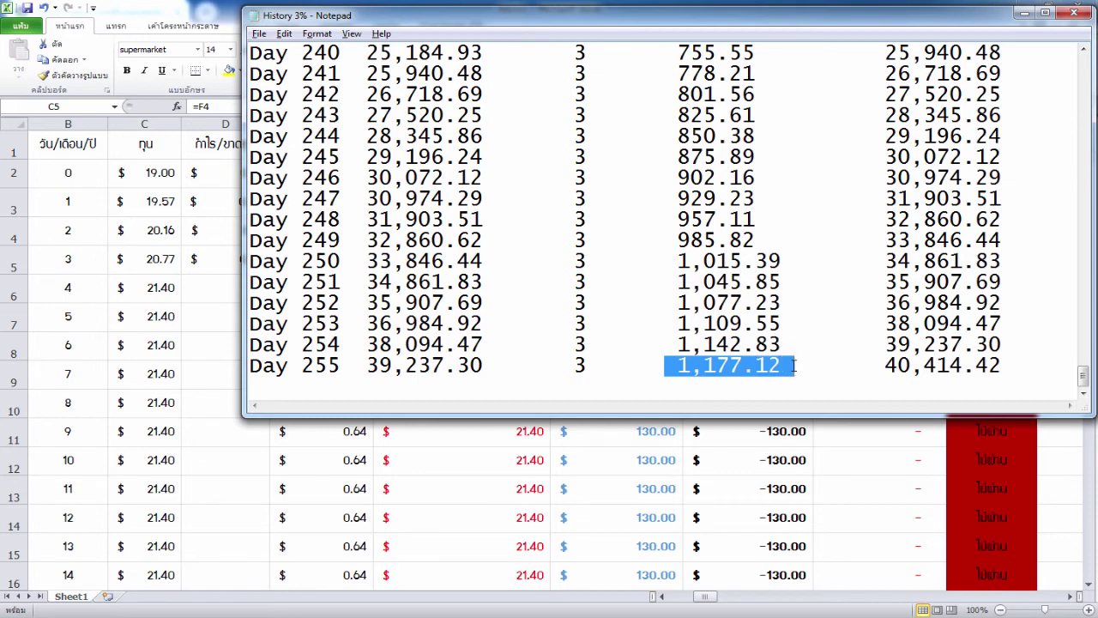
pyautogui.click(922, 350)
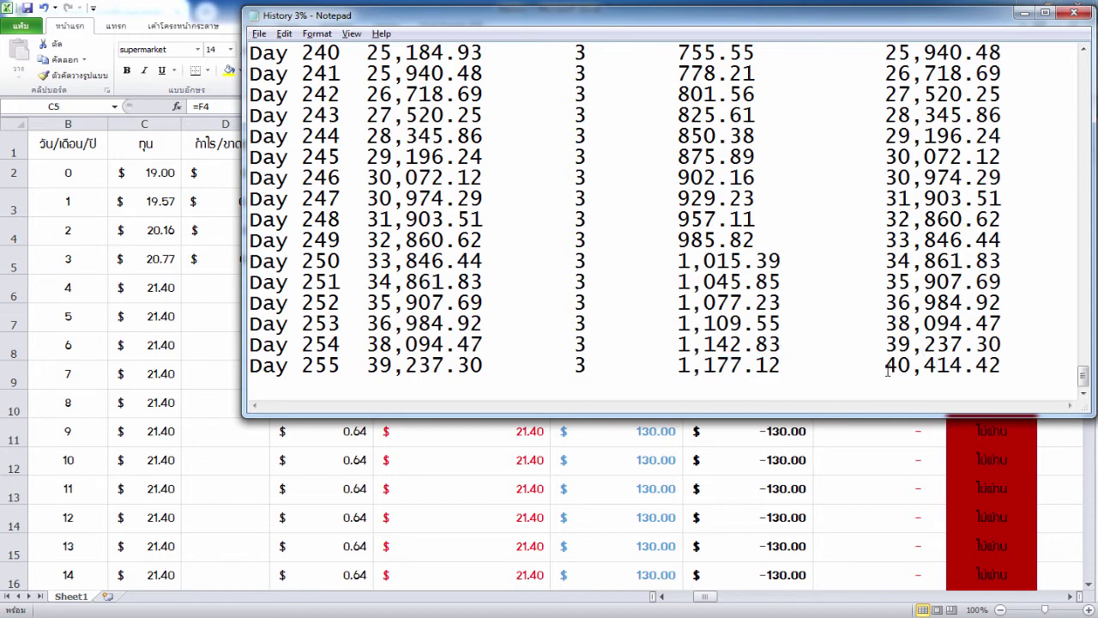
pyautogui.doubleClick(927, 365)
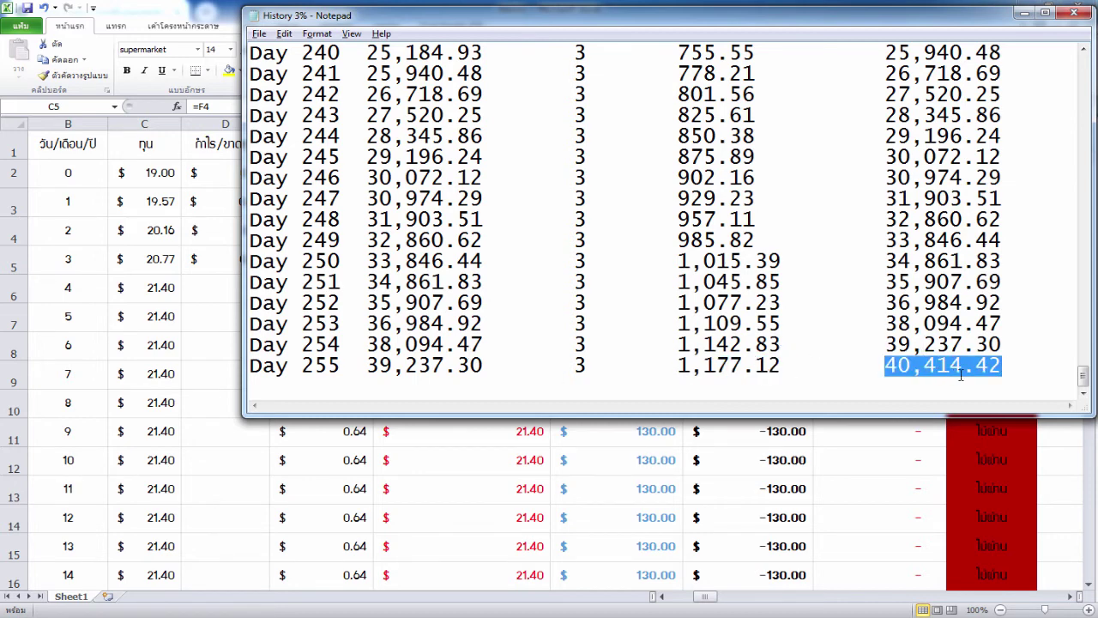
# Open Calculator, place it over the Notepad window and multiply the Day 255 final balance, 40414.42, by 31.
pyautogui.press('super')
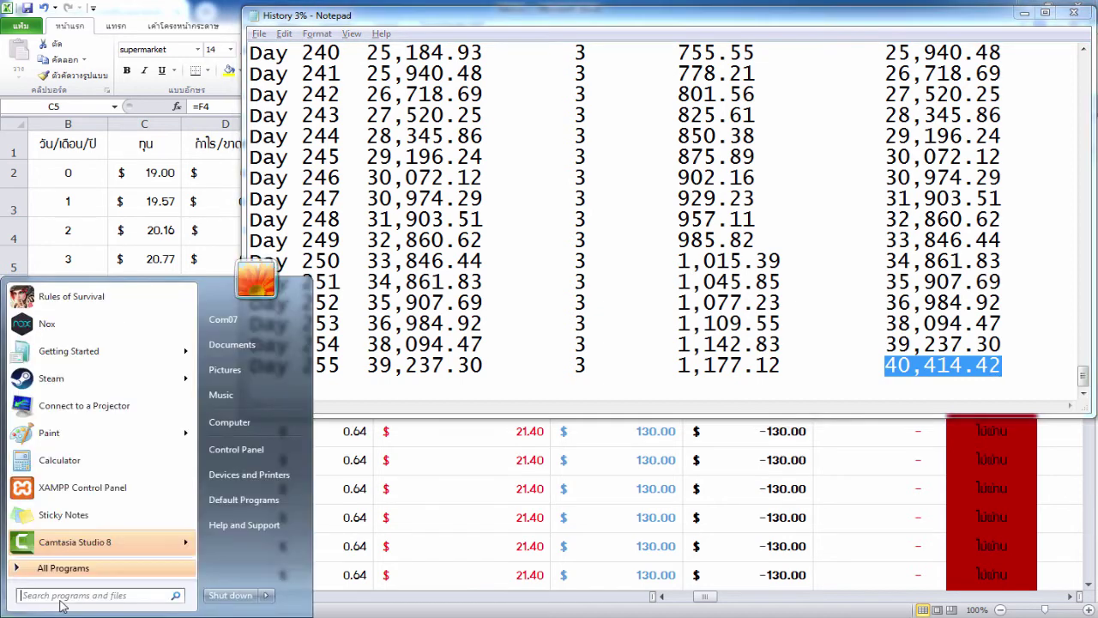
pyautogui.click(58, 460)
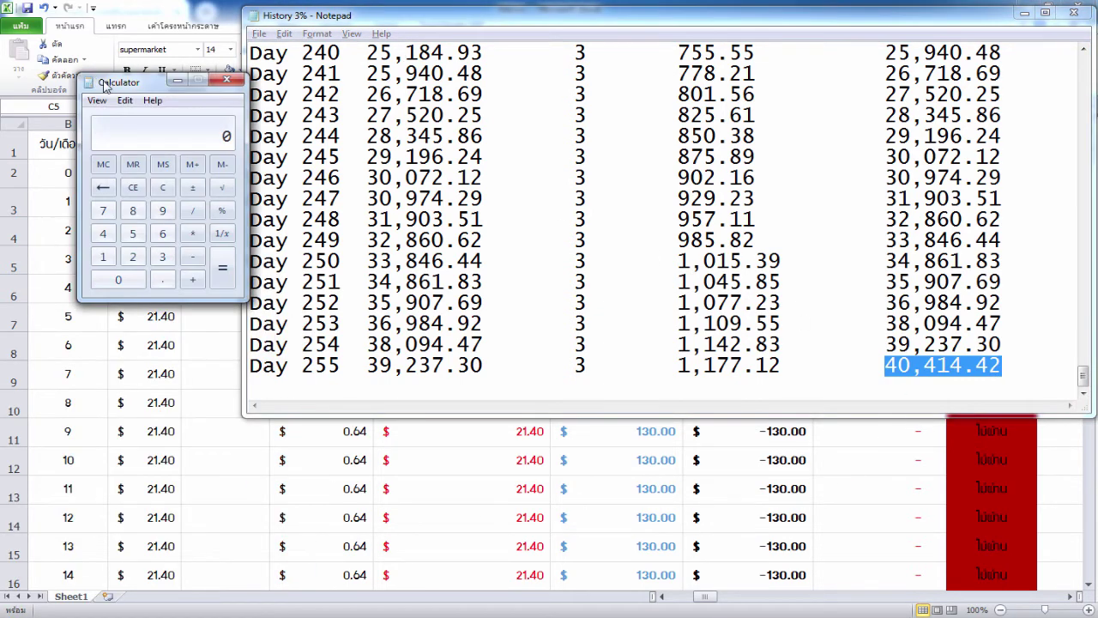
pyautogui.moveTo(162, 85); pyautogui.dragTo(662, 230)
pyautogui.write('404')
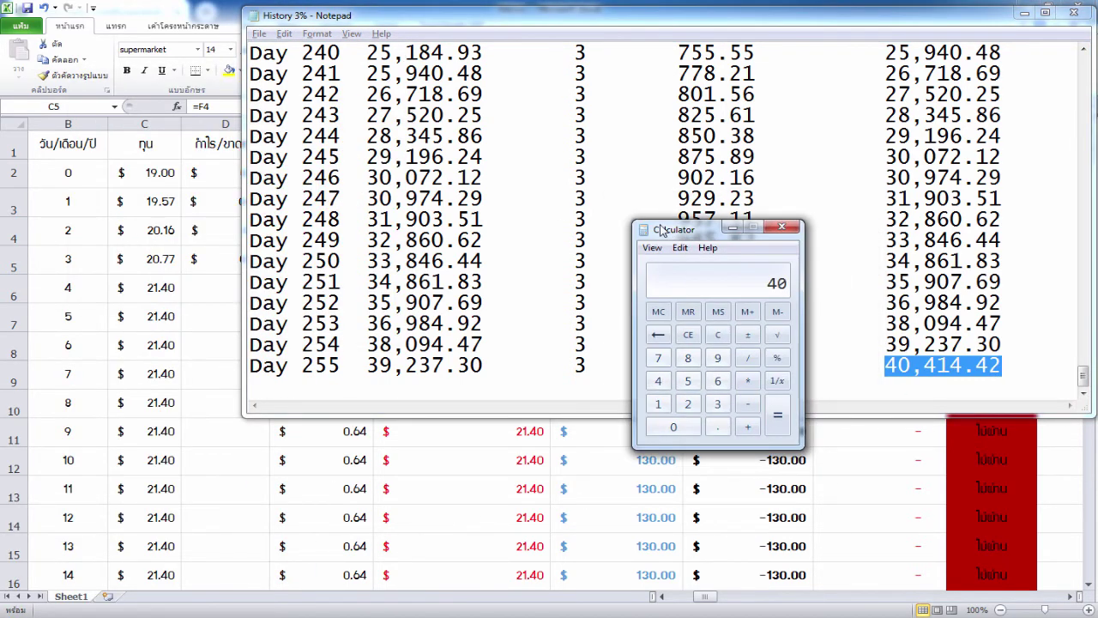
pyautogui.write('14.42')
pyautogui.press('*')
pyautogui.write('31')
pyautogui.press('Return')
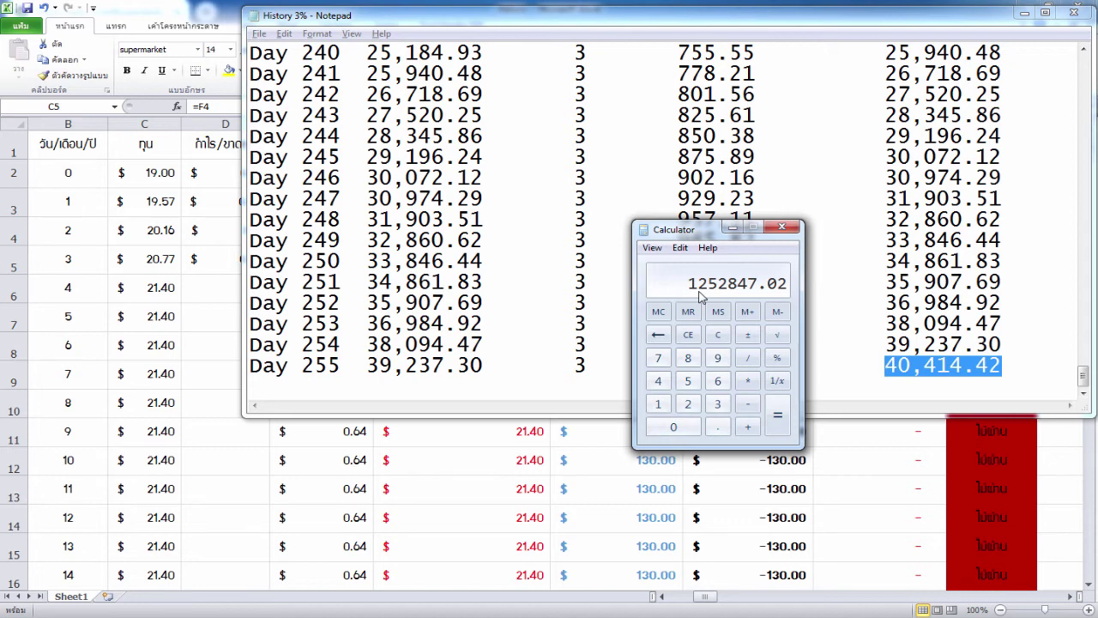
# Return to the History 3% file in Notepad and highlight the Day 1 line, followed by its starting capital.
pyautogui.click(484, 224)
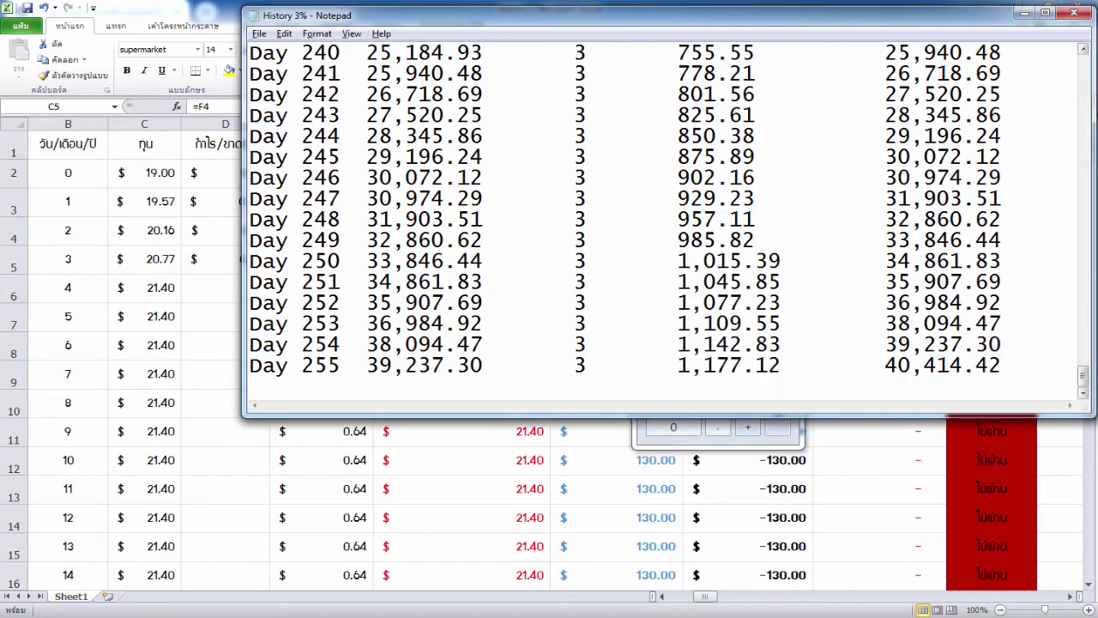
pyautogui.moveTo(1083, 378); pyautogui.dragTo(1086, 53)
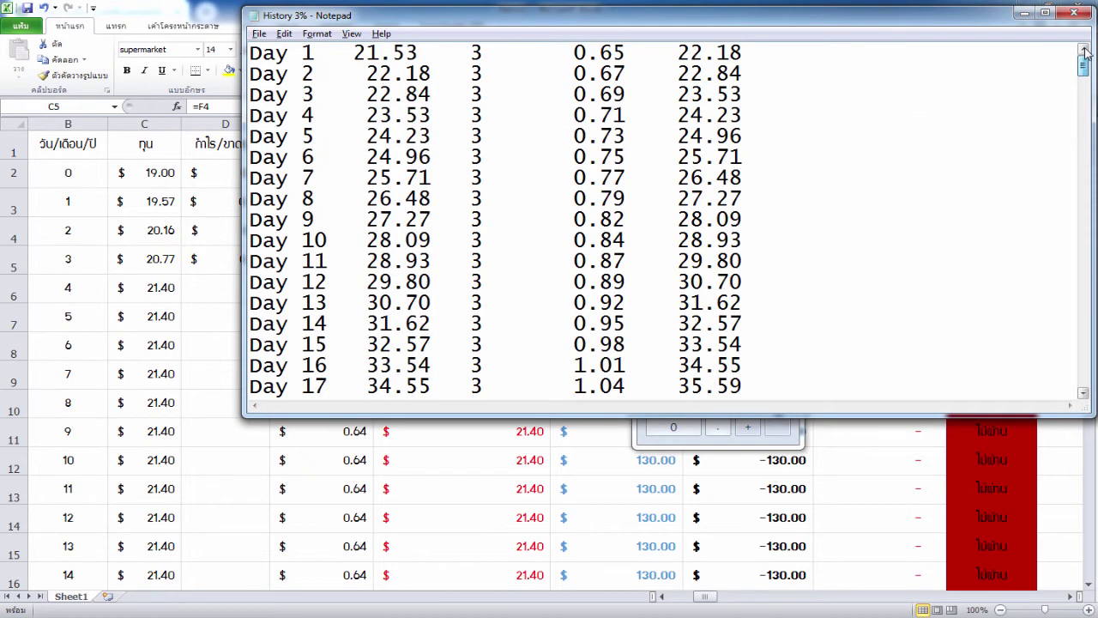
pyautogui.moveTo(251, 52); pyautogui.dragTo(483, 53)
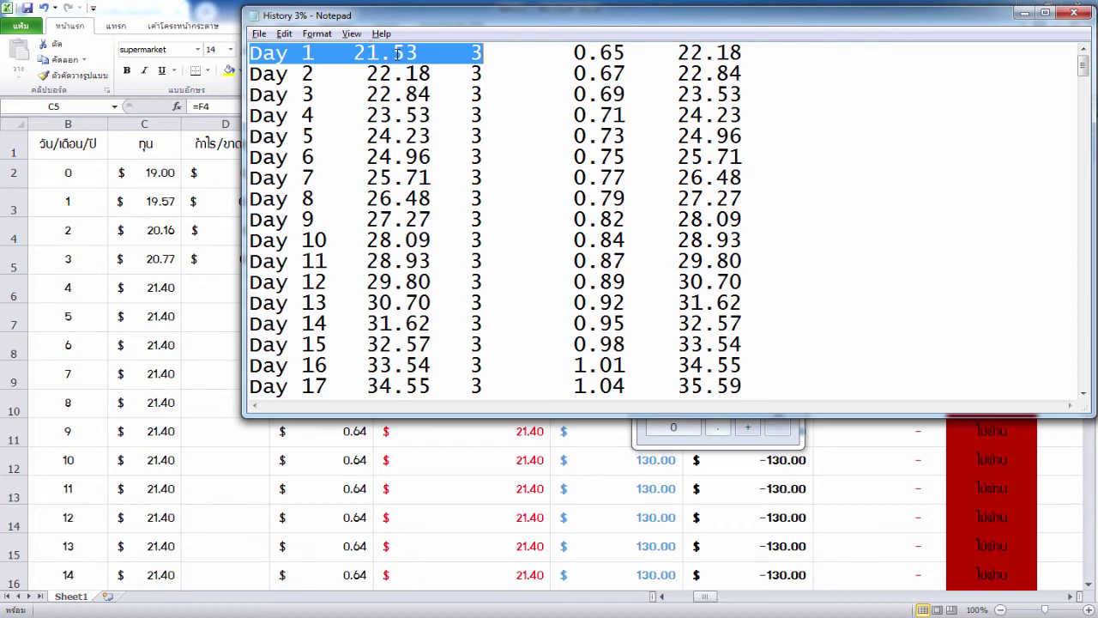
pyautogui.moveTo(353, 54); pyautogui.dragTo(458, 53)
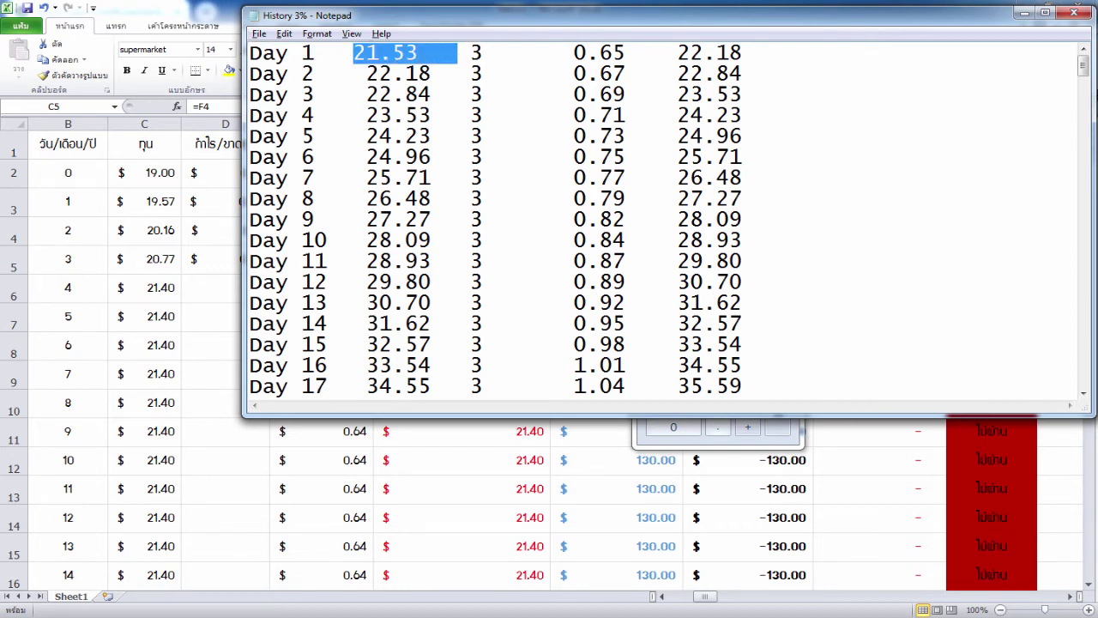
# Go to the end of the day list and highlight the Day 255 line from its day number to the daily profit.
pyautogui.moveTo(1084, 68); pyautogui.dragTo(1083, 378)
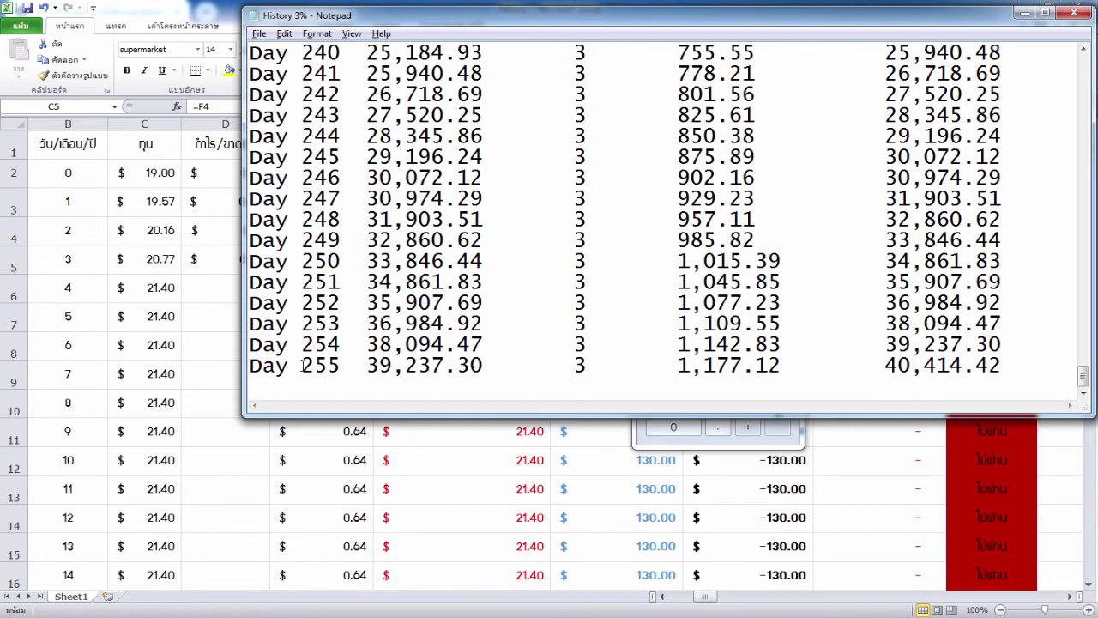
pyautogui.moveTo(304, 366); pyautogui.dragTo(665, 366)
pyautogui.click(731, 366)
# Switch to the History workbook in Excel and inspect the 3% amounts for day 3 and day 0 in column E.
pyautogui.click(184, 10)
pyautogui.click(365, 258)
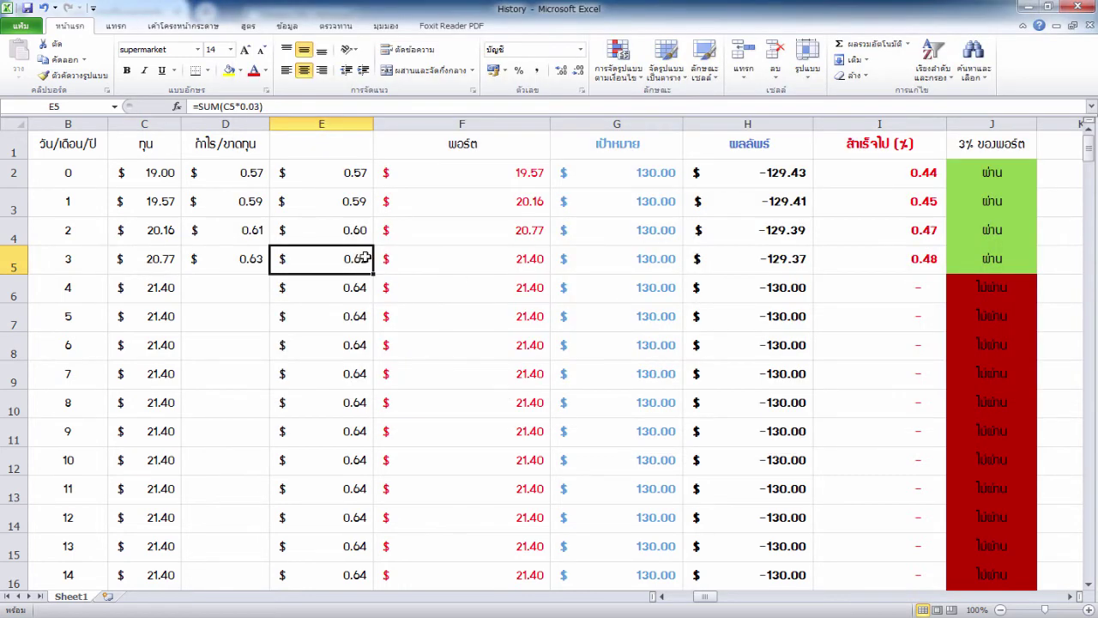
pyautogui.click(357, 175)
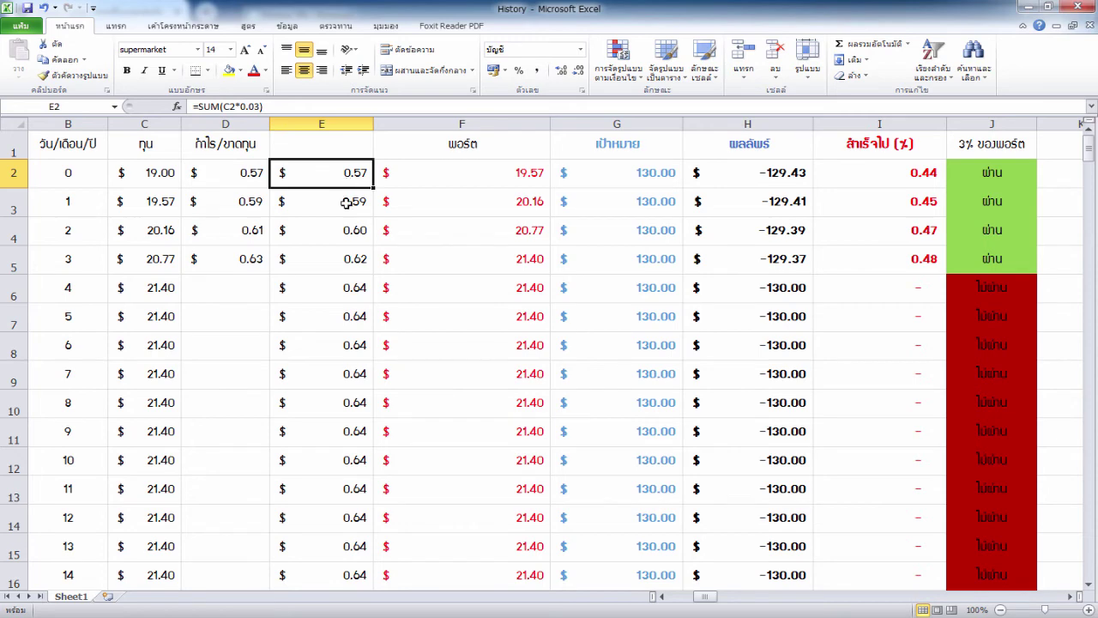
# Switch back to the Notepad projection and highlight the Day 255 line from its day number through the final balance.
pyautogui.hotkey('alt', 'Tab')
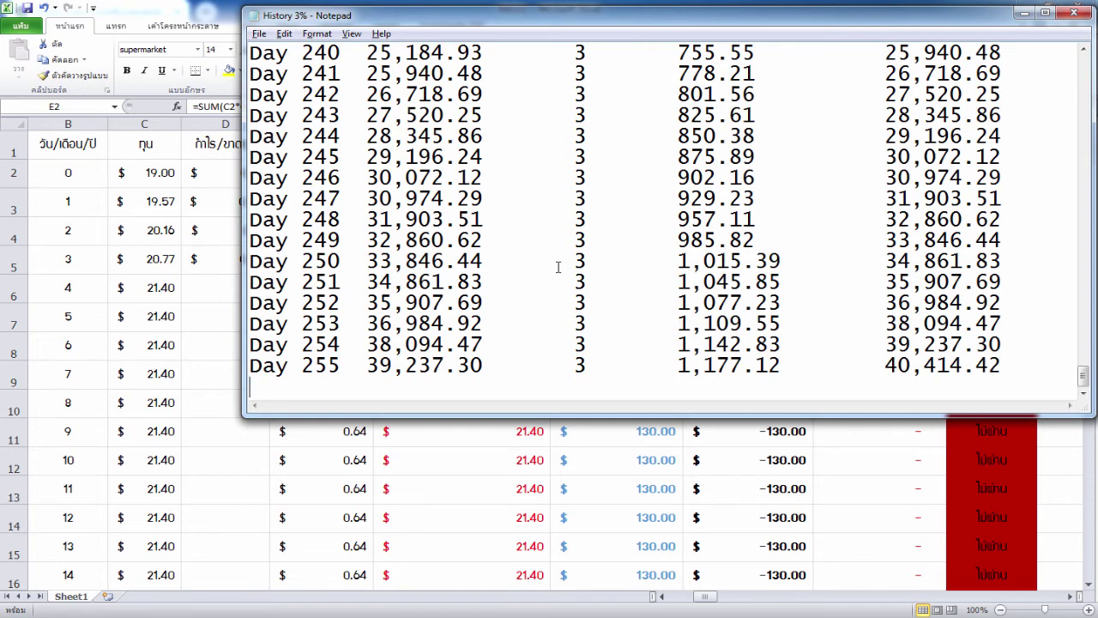
pyautogui.moveTo(302, 366); pyautogui.dragTo(1022, 367)
pyautogui.click(1021, 367)
# Return to the Excel log, bring the date column A into view and select the empty day 4 profit/loss cell, D6.
pyautogui.click(208, 9)
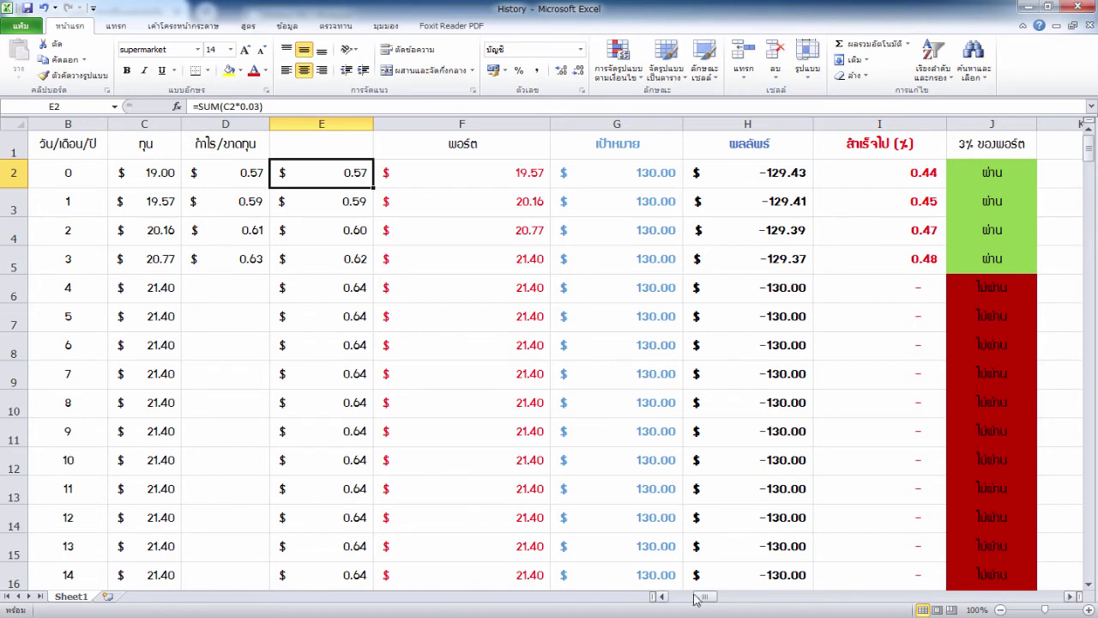
pyautogui.moveTo(696, 598); pyautogui.dragTo(674, 598)
pyautogui.click(440, 307)
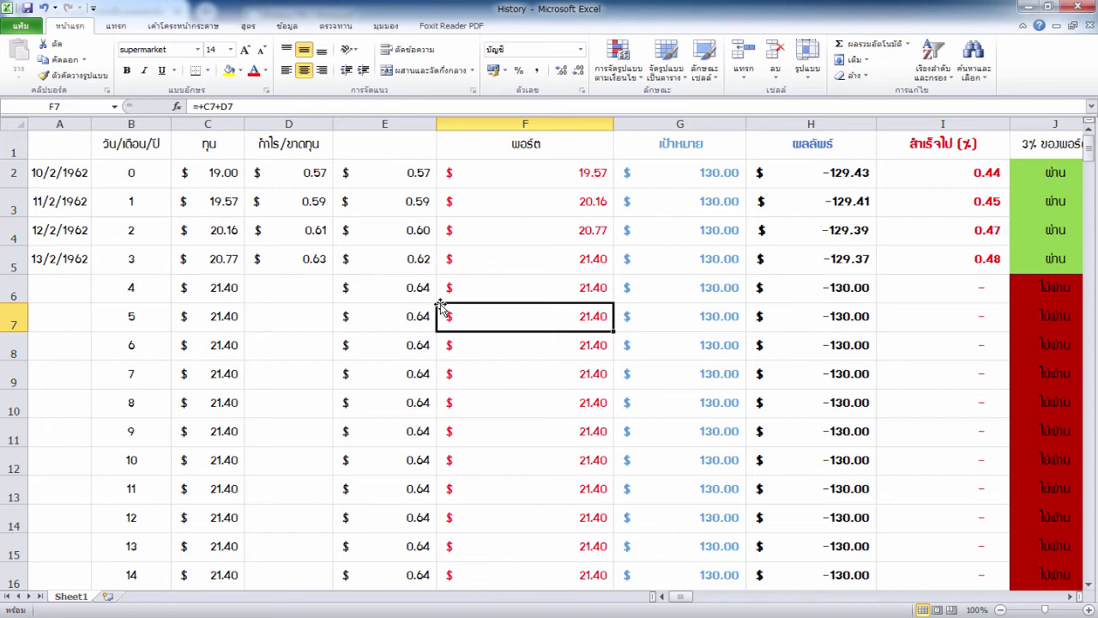
pyautogui.click(324, 286)
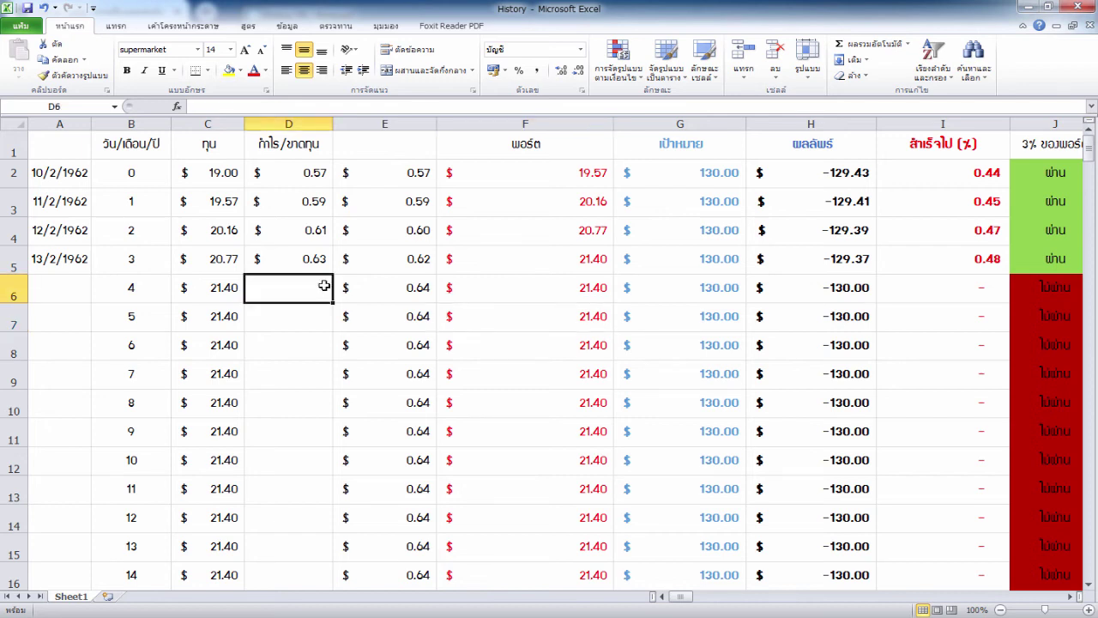